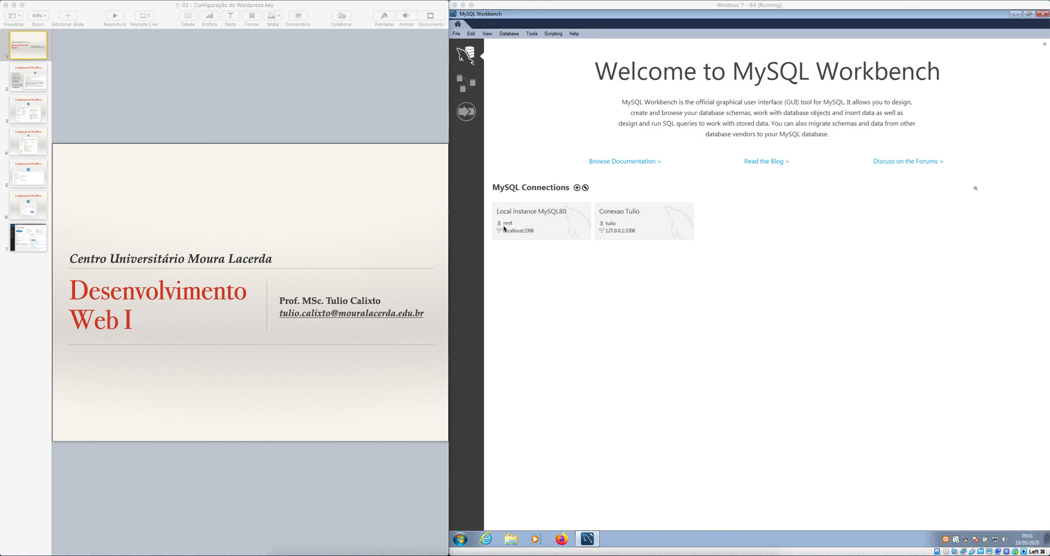
# Connect to the Local instance MySQL80 server as root, entering the account password.
pyautogui.click(550, 228)
pyautogui.click(550, 226)
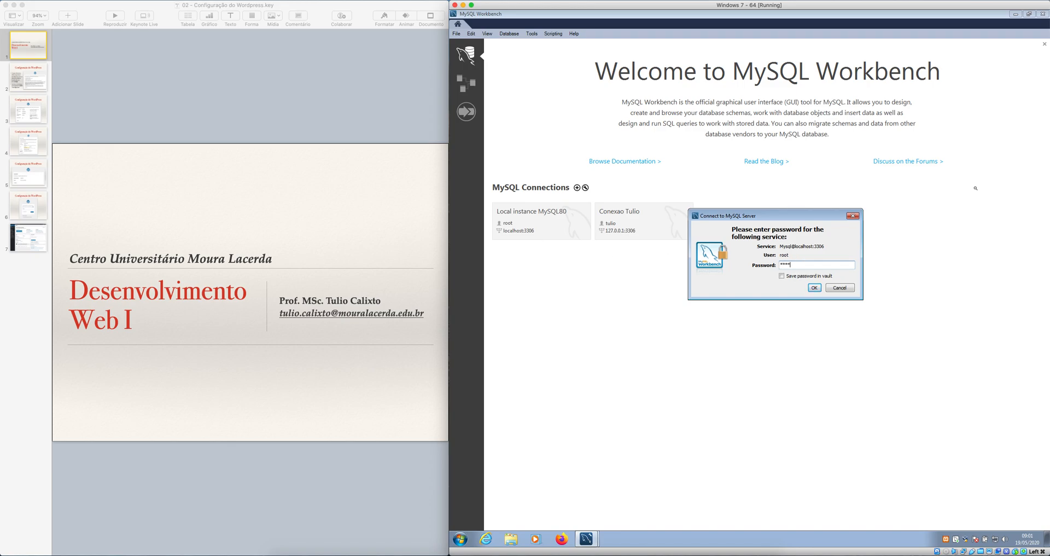
pyautogui.press('Return')
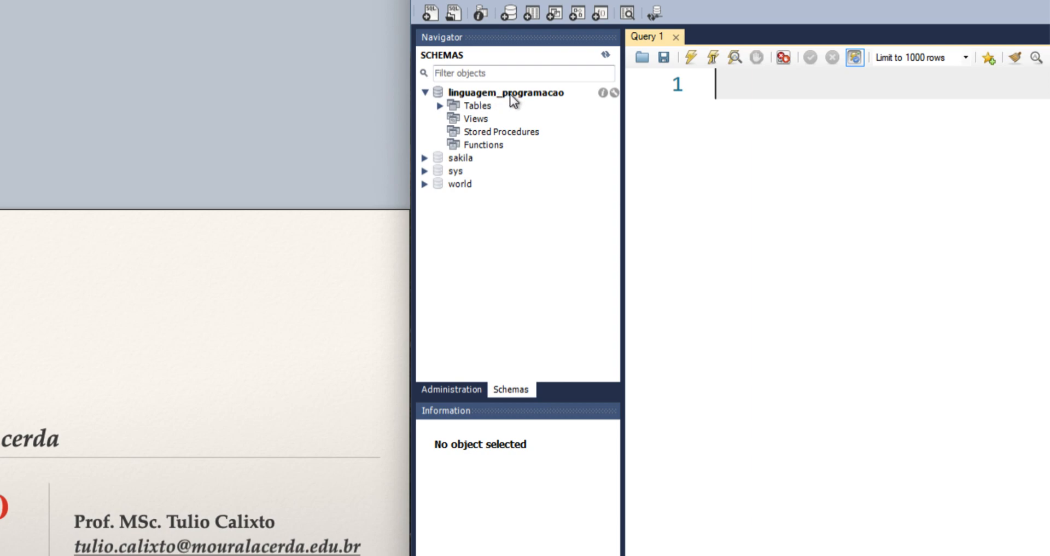
# List the rows of the tb_usuarios table in the linguagem_programacao schema.
pyautogui.click(440, 105)
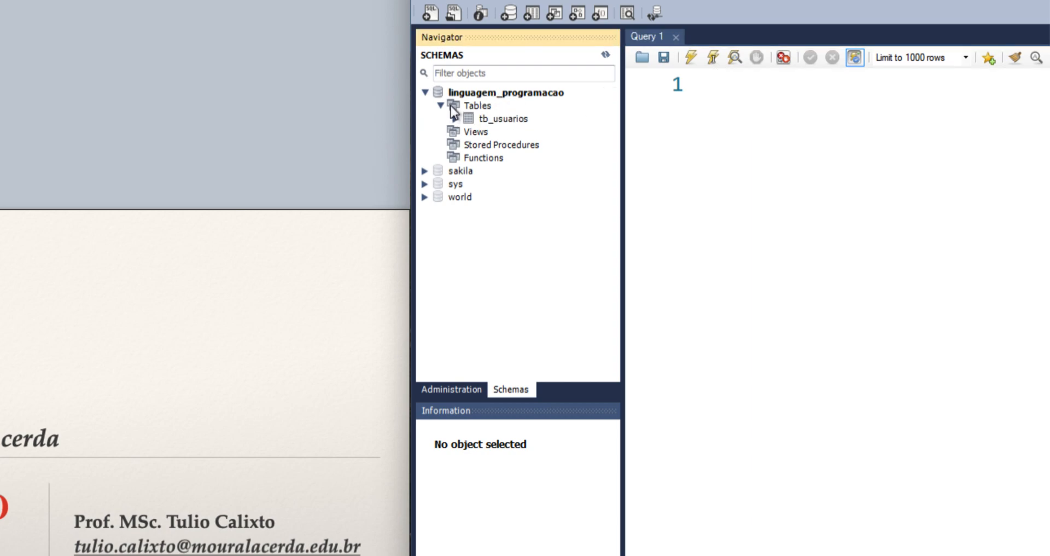
pyautogui.rightClick(500, 120)
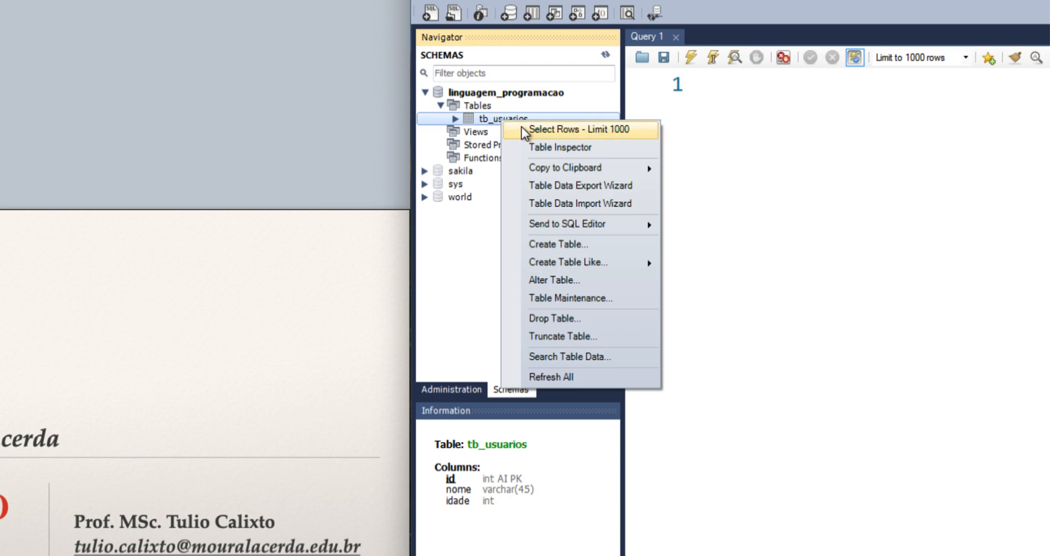
pyautogui.click(521, 130)
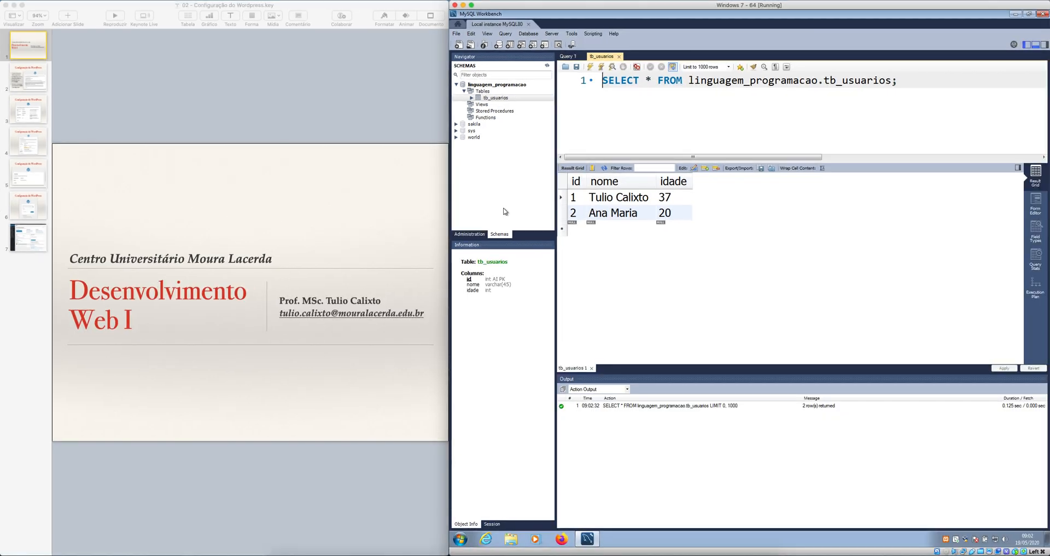
# Show the server's user accounts and privileges.
pyautogui.click(536, 276)
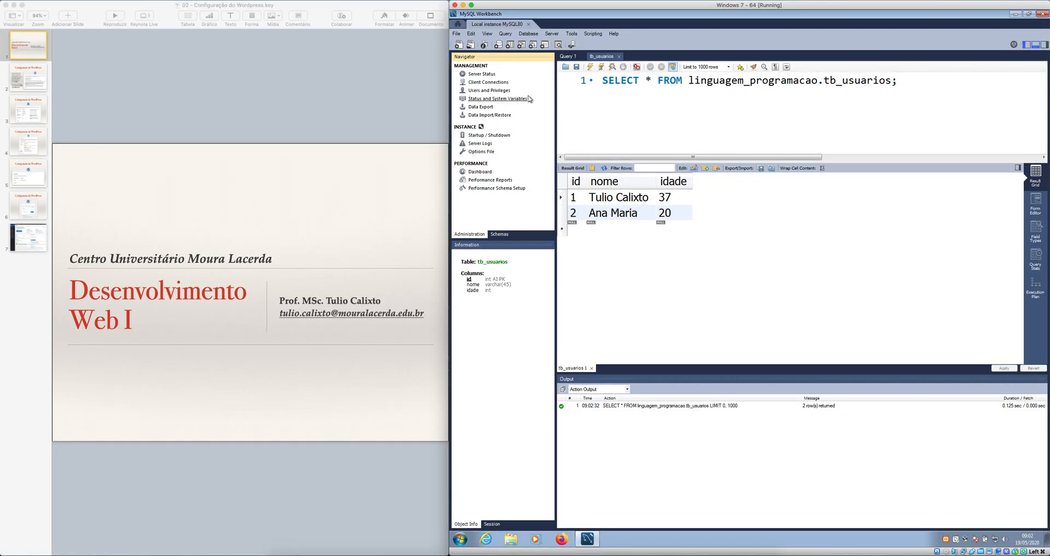
pyautogui.click(507, 91)
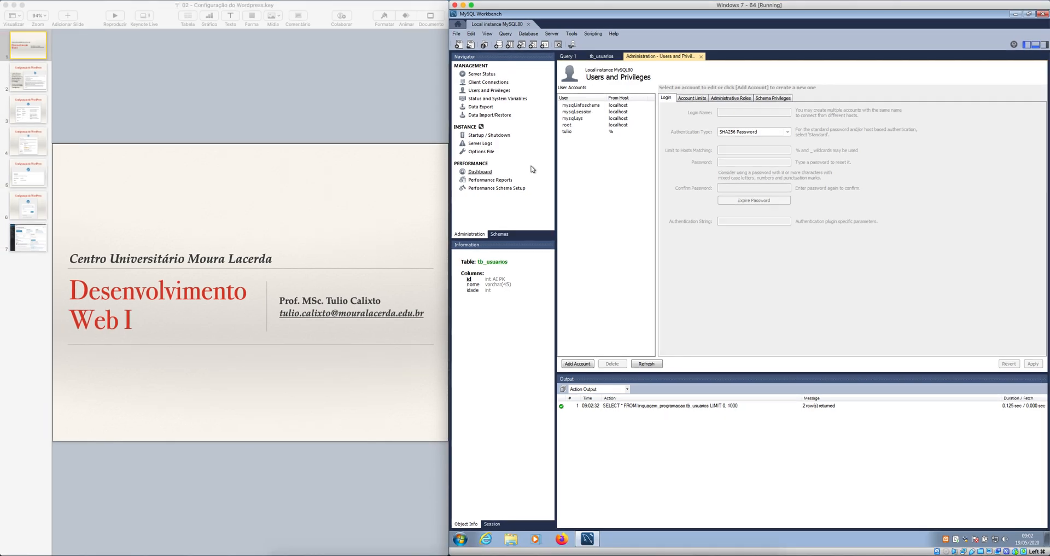
# Create a schema named devweb1 with default charset and collation, and apply its SQL script to the server.
pyautogui.click(499, 234)
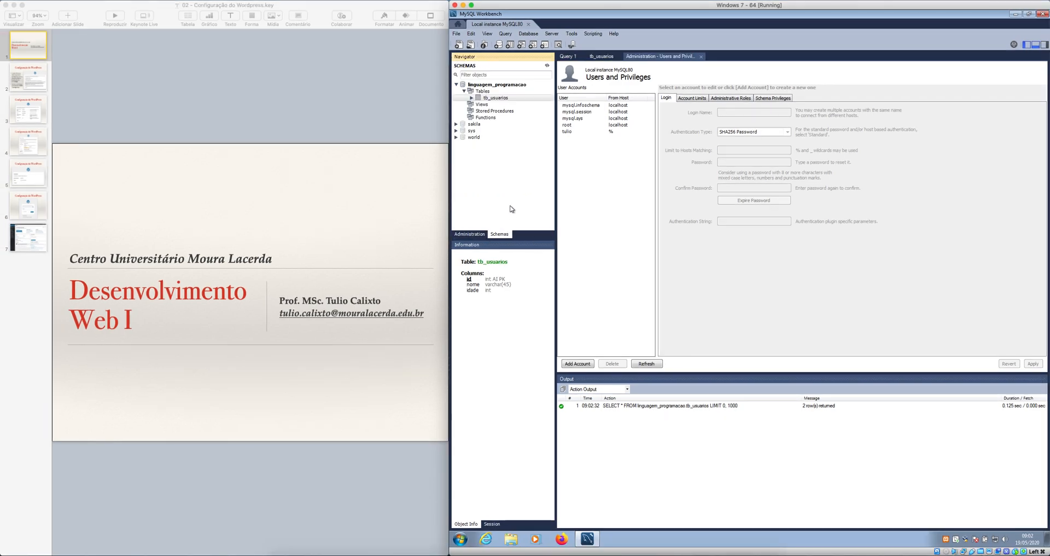
pyautogui.click(456, 85)
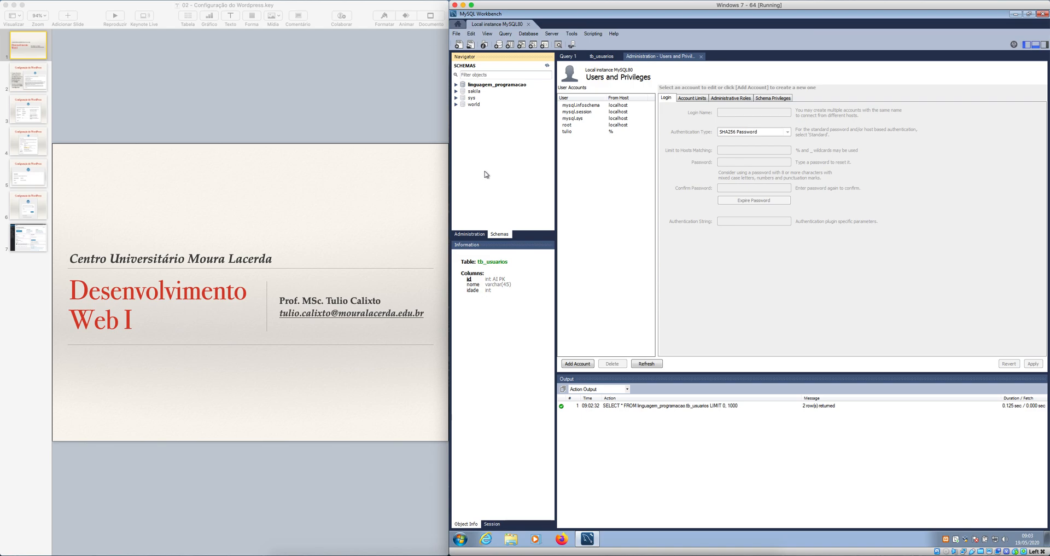
pyautogui.rightClick(505, 162)
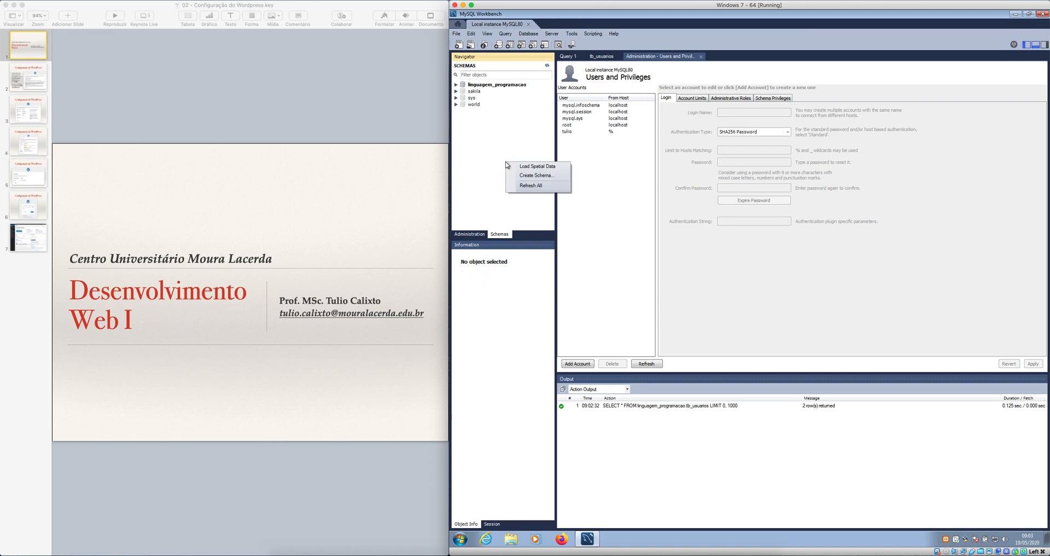
pyautogui.click(564, 176)
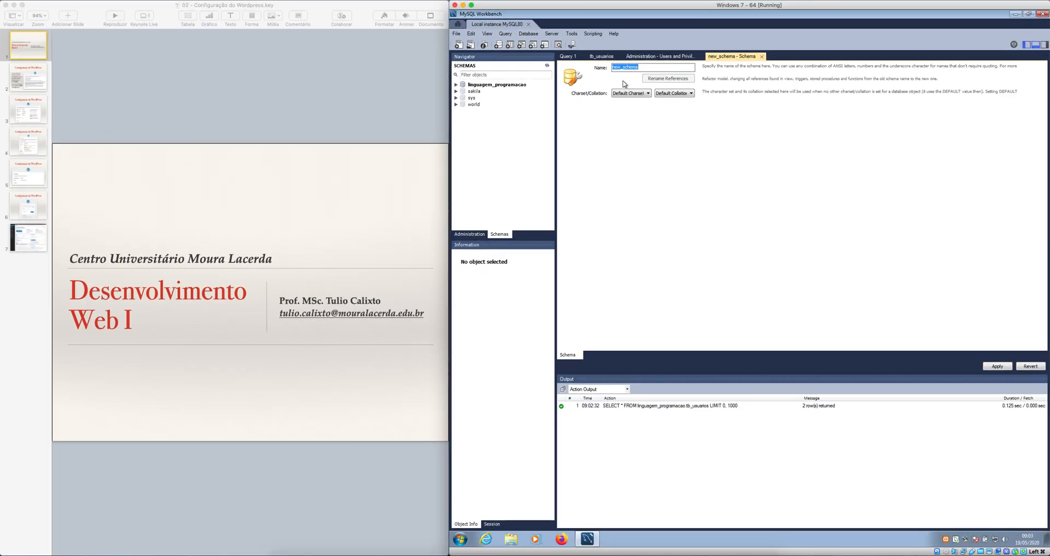
pyautogui.write('dese')
pyautogui.write('v')
pyautogui.write('web')
pyautogui.write('1')
pyautogui.click(997, 366)
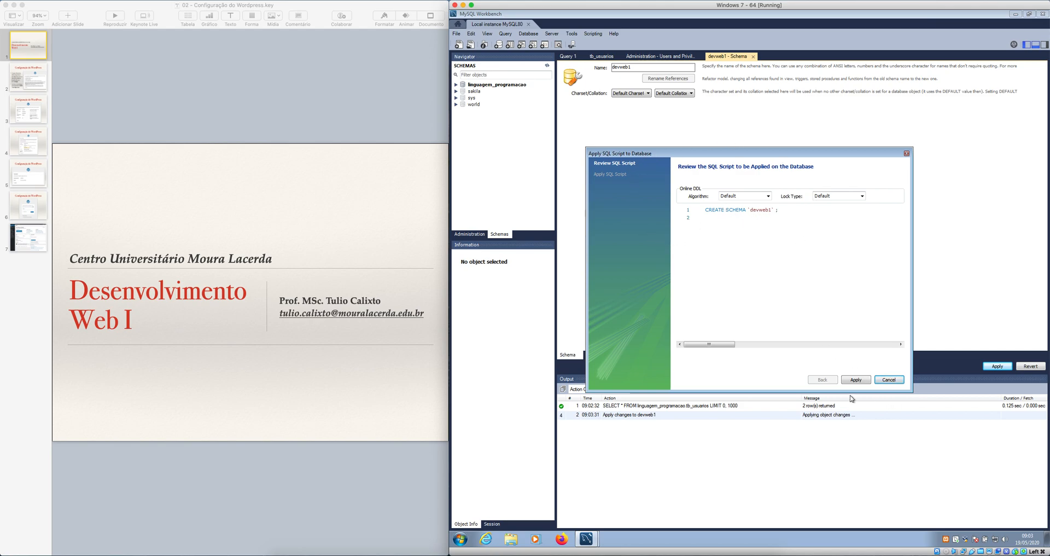
pyautogui.click(865, 381)
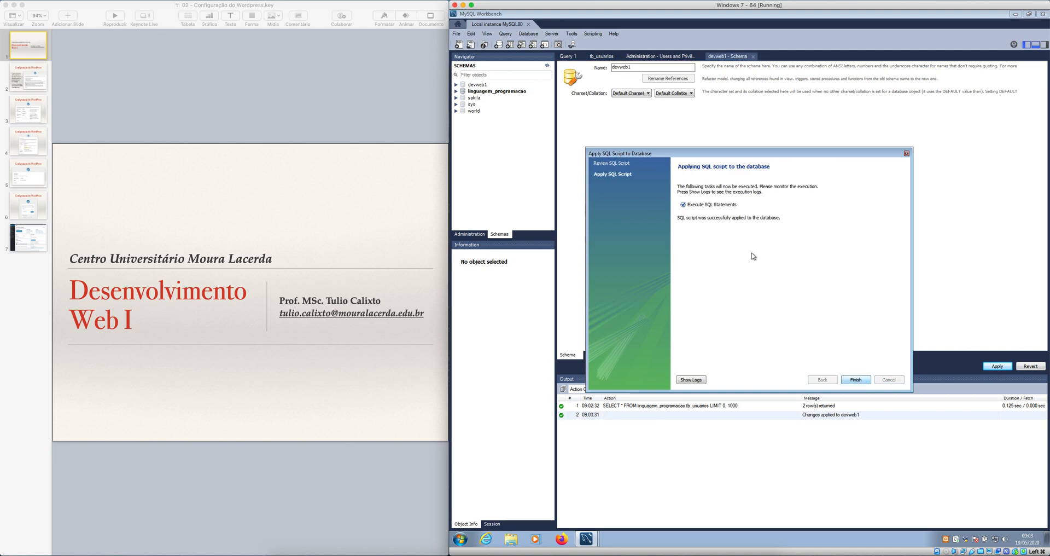
pyautogui.click(855, 379)
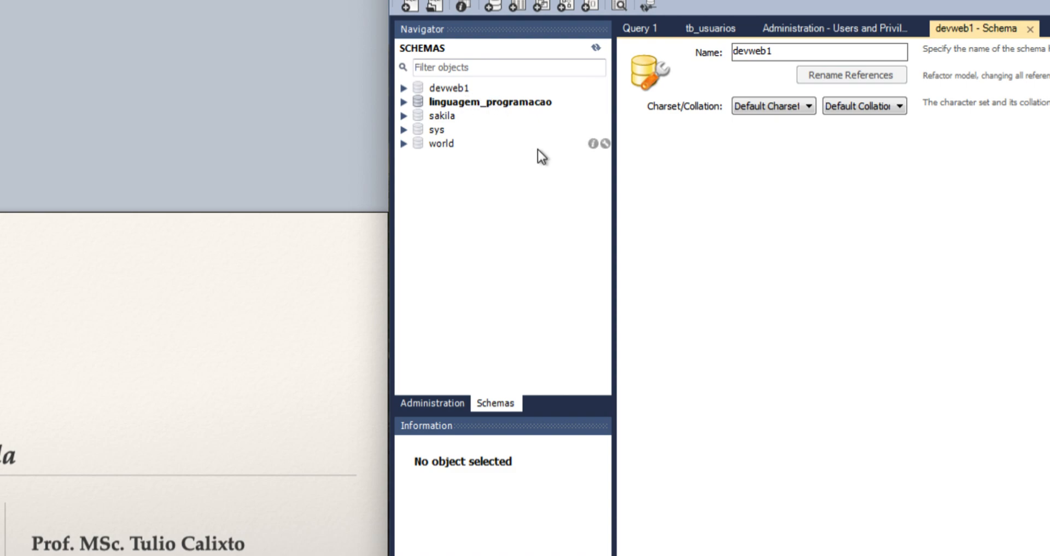
# Make devweb1 the default schema and collapse its object tree.
pyautogui.doubleClick(446, 91)
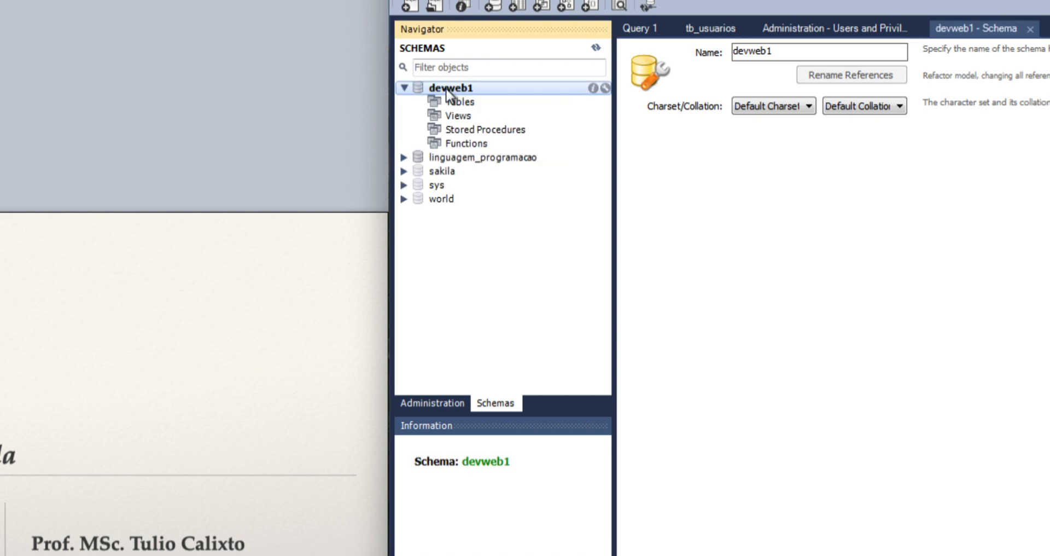
pyautogui.click(404, 88)
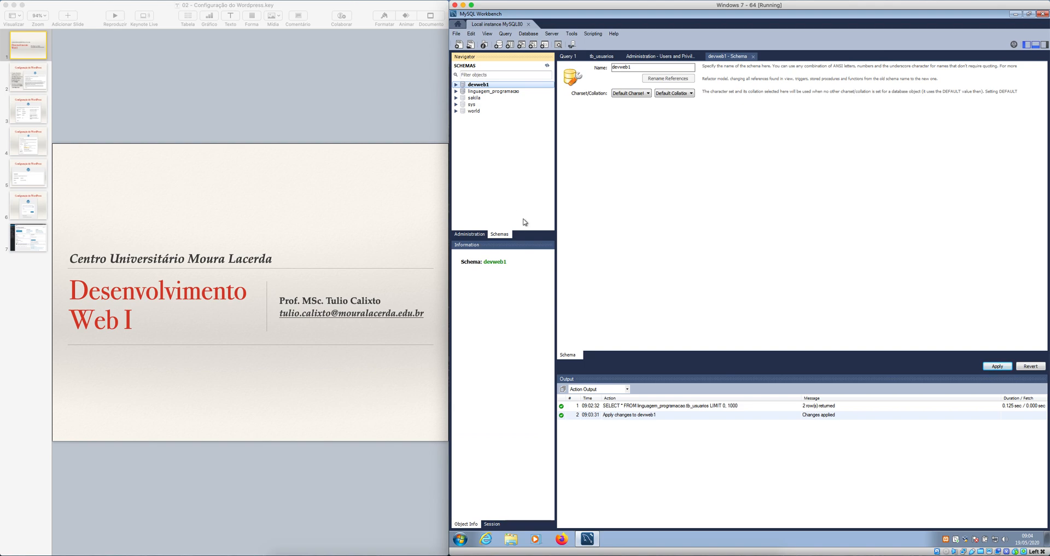
# Add a new server user account with the login name wordpress.
pyautogui.click(471, 233)
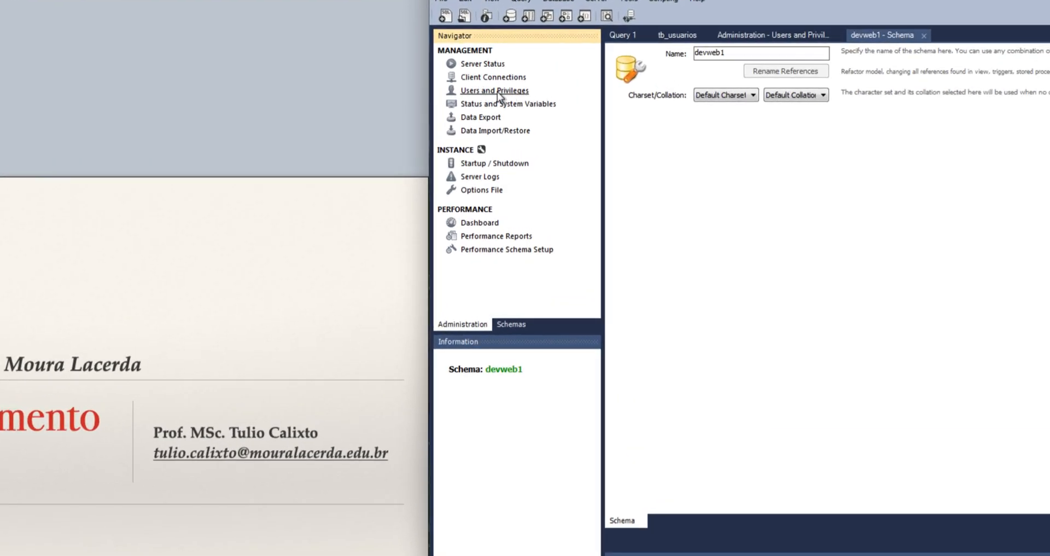
pyautogui.click(477, 94)
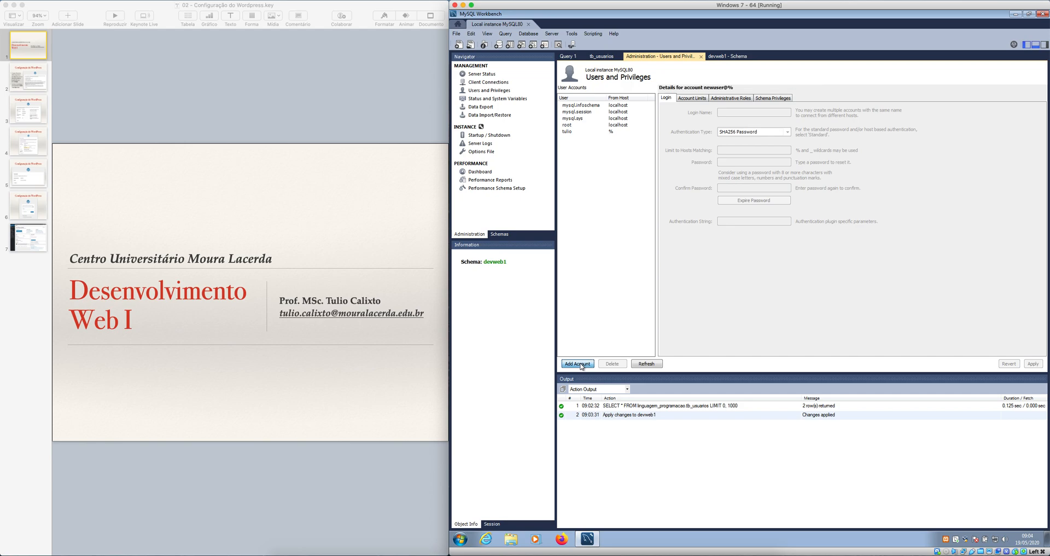
pyautogui.click(579, 364)
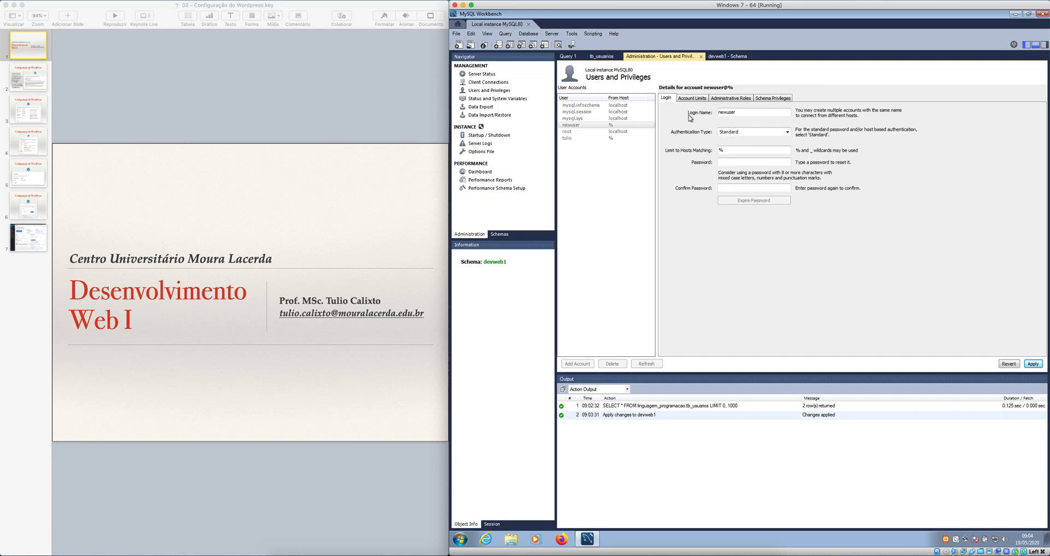
pyautogui.click(739, 112)
pyautogui.click(739, 112)
pyautogui.doubleClick(739, 111)
pyautogui.click(739, 111)
pyautogui.moveTo(740, 112); pyautogui.dragTo(693, 115)
pyautogui.write('wordpress')
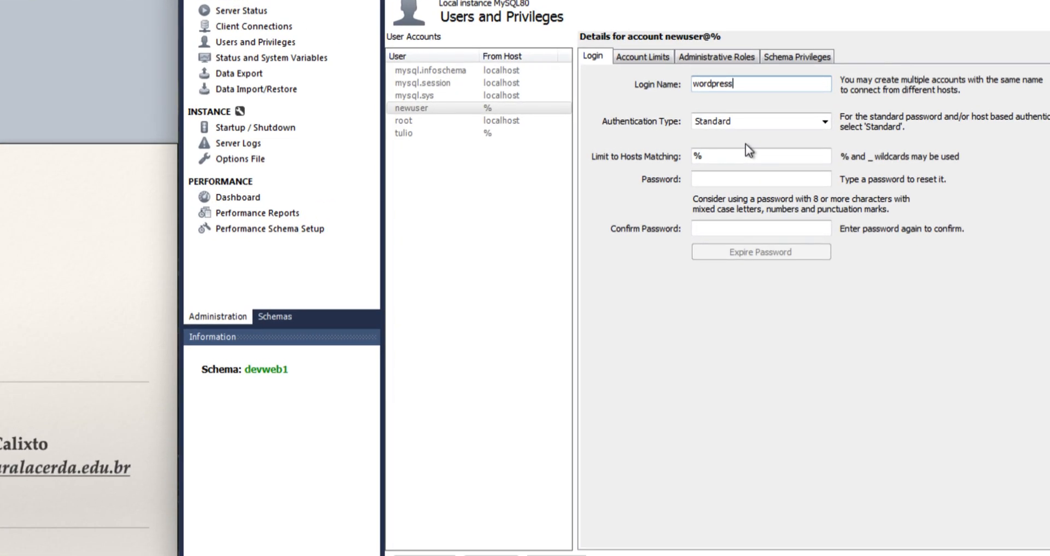
# Use Standard authentication for the new account, enter and confirm the account password, and apply the account.
pyautogui.click(827, 121)
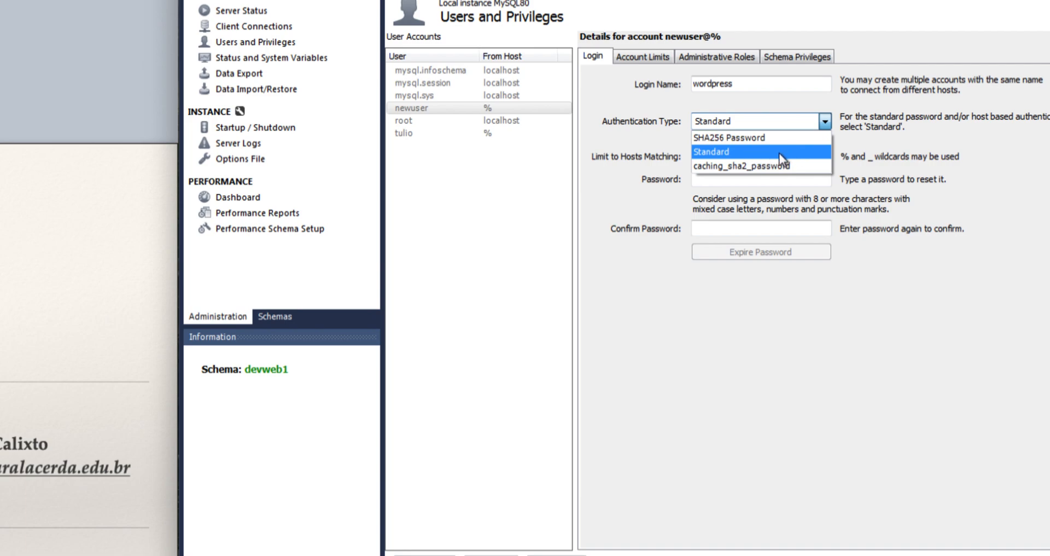
pyautogui.click(826, 151)
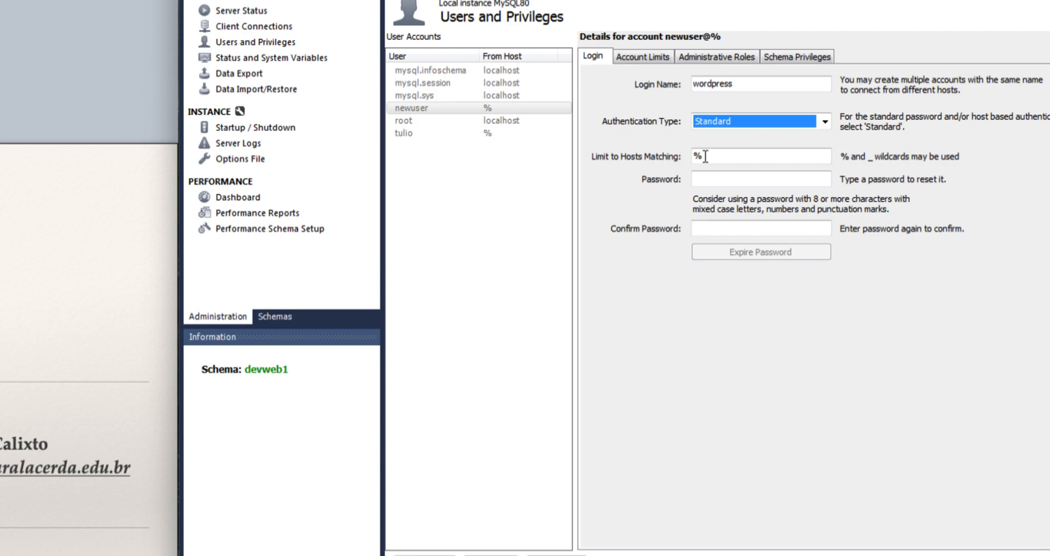
pyautogui.click(724, 177)
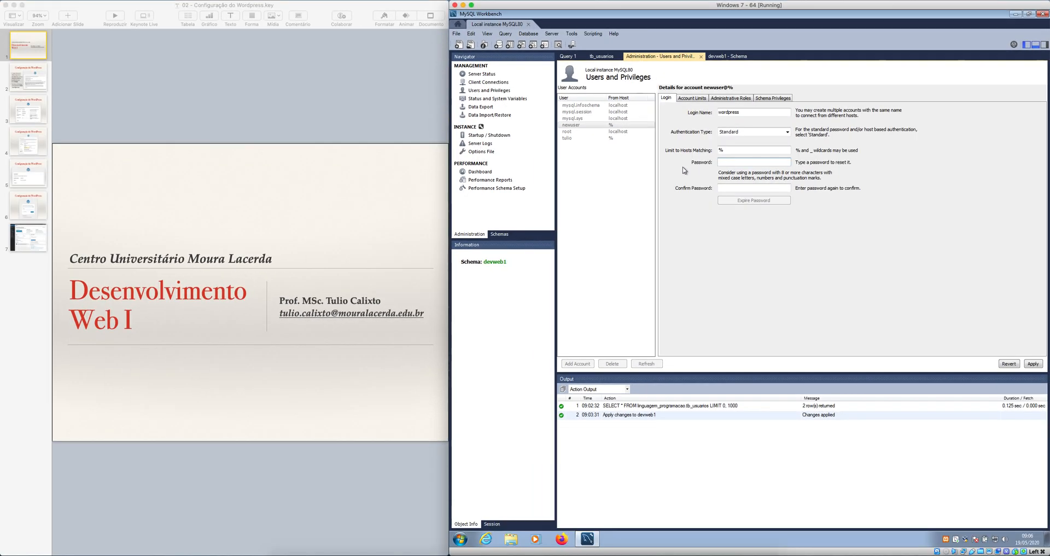
pyautogui.write('*********')
pyautogui.press('Tab')
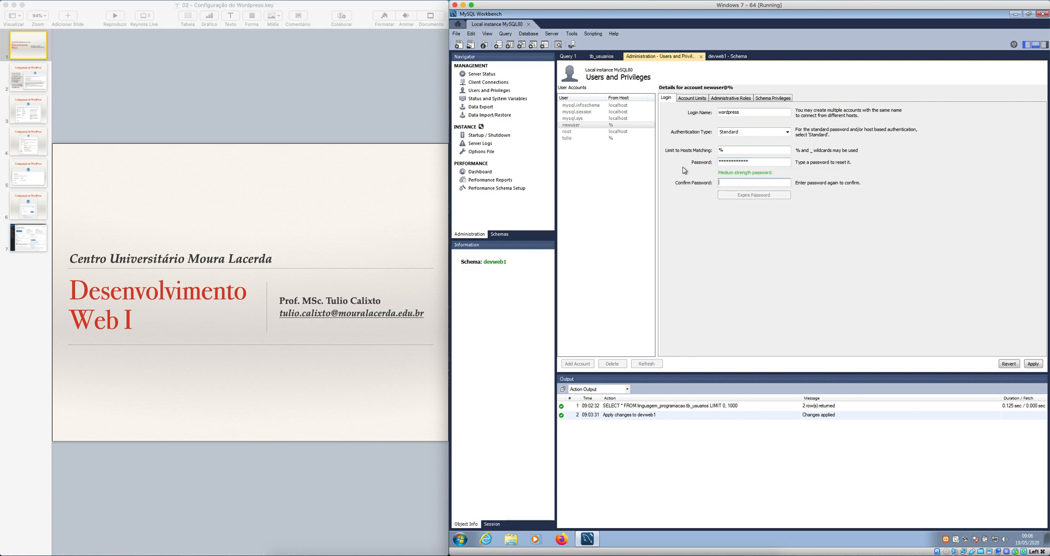
pyautogui.write('*')
pyautogui.click(1033, 364)
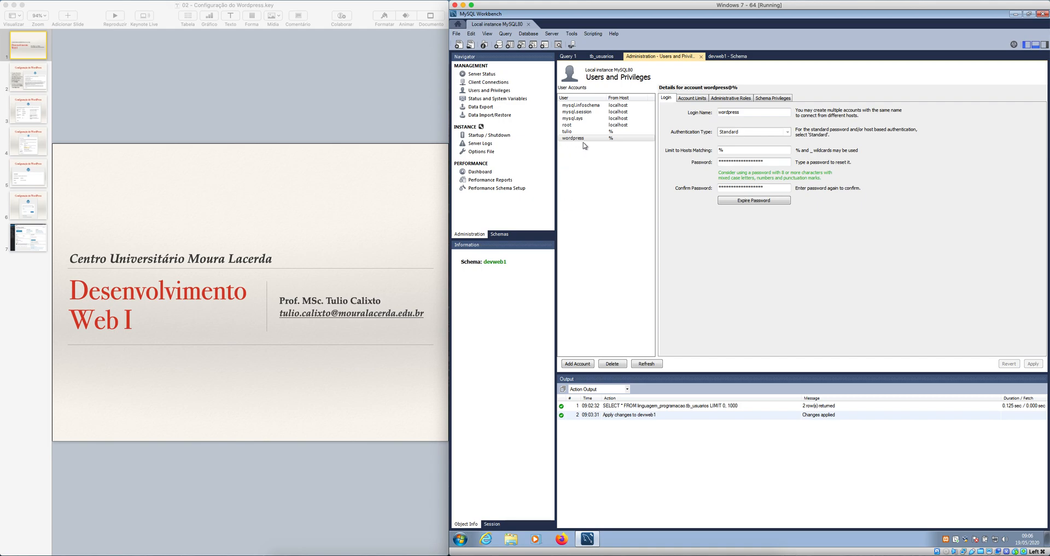
# Open the schema privileges of the wordpress account.
pyautogui.click(501, 234)
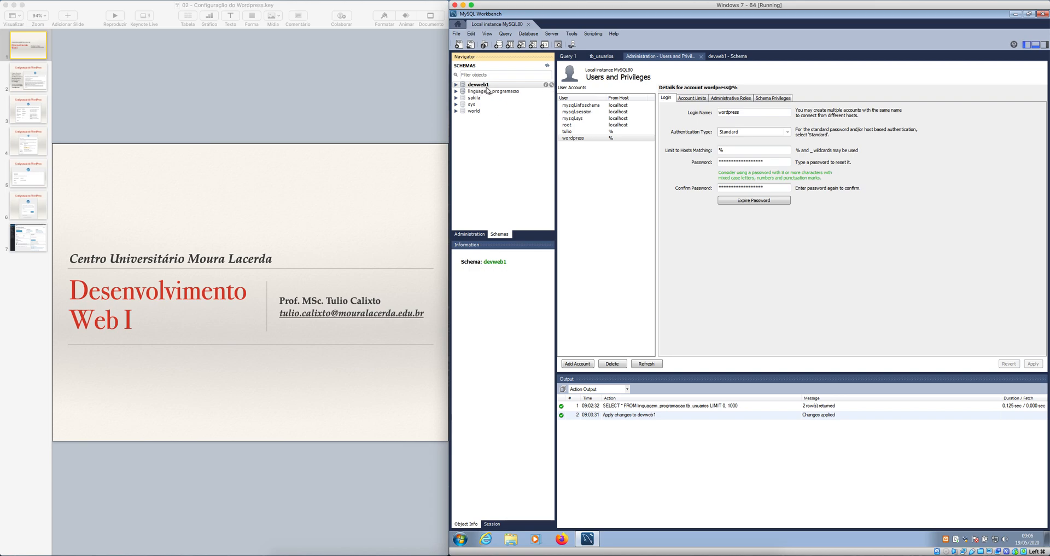
pyautogui.click(474, 234)
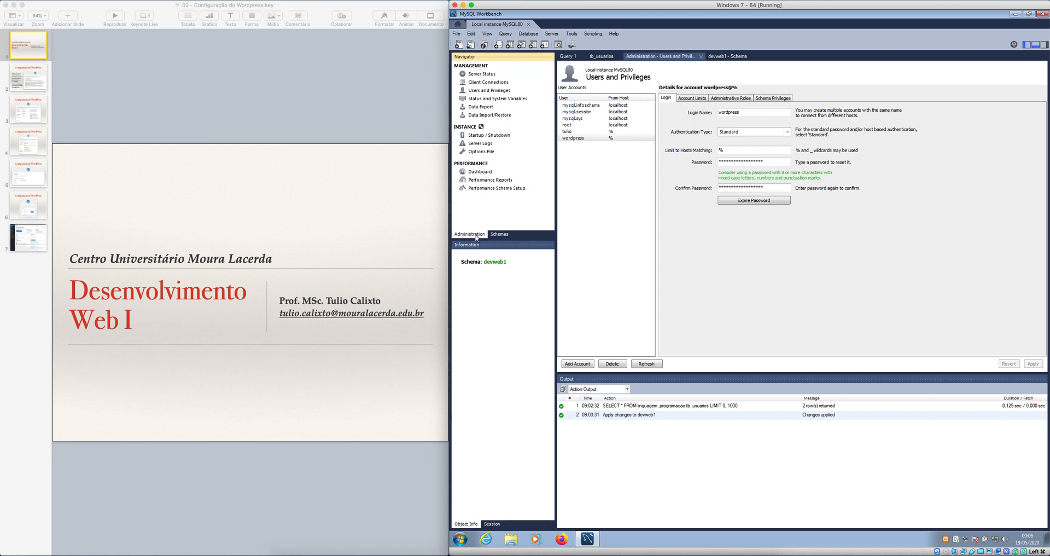
pyautogui.click(575, 139)
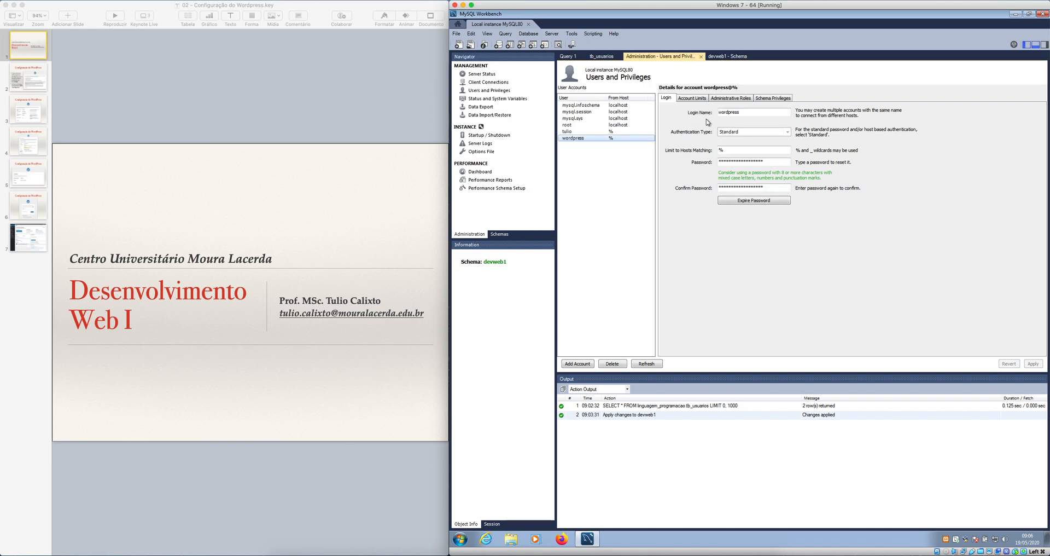
pyautogui.click(770, 100)
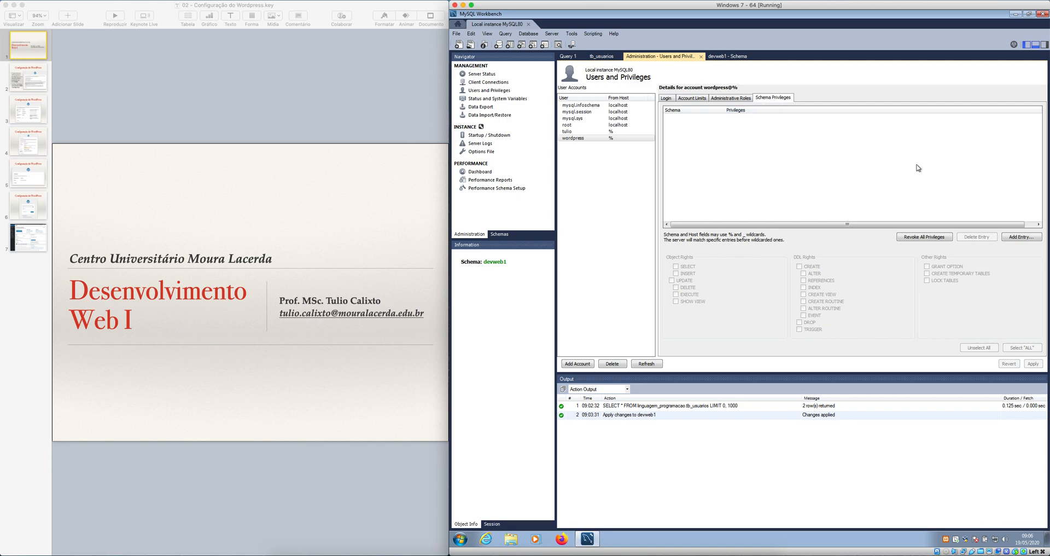
# Add a privilege entry for the wordpress account restricted to the selected schema devweb1.
pyautogui.click(1035, 241)
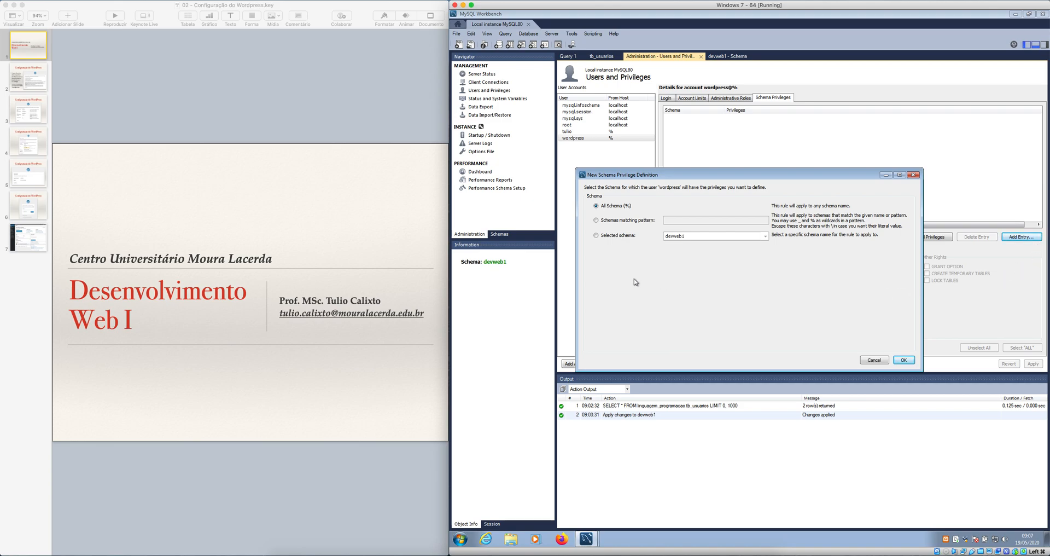
pyautogui.click(596, 236)
pyautogui.click(597, 207)
pyautogui.click(597, 235)
pyautogui.click(766, 236)
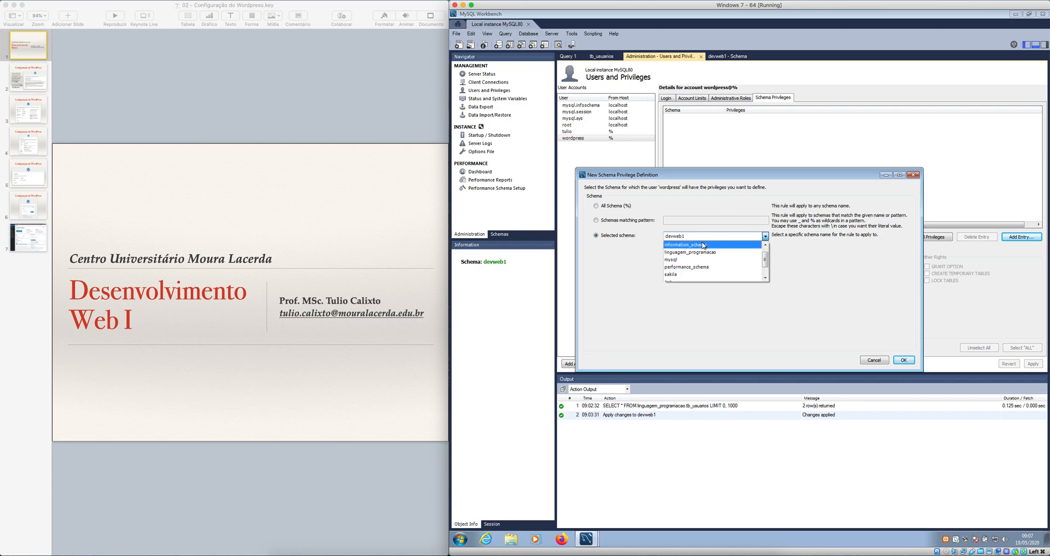
pyautogui.click(764, 275)
pyautogui.moveTo(763, 273); pyautogui.dragTo(763, 237)
pyautogui.click(764, 237)
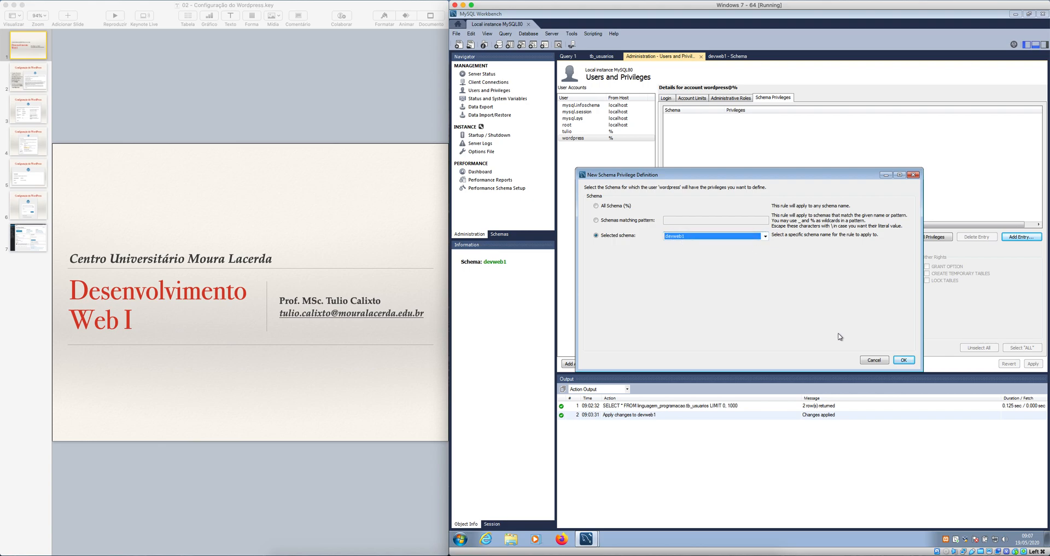
pyautogui.click(904, 360)
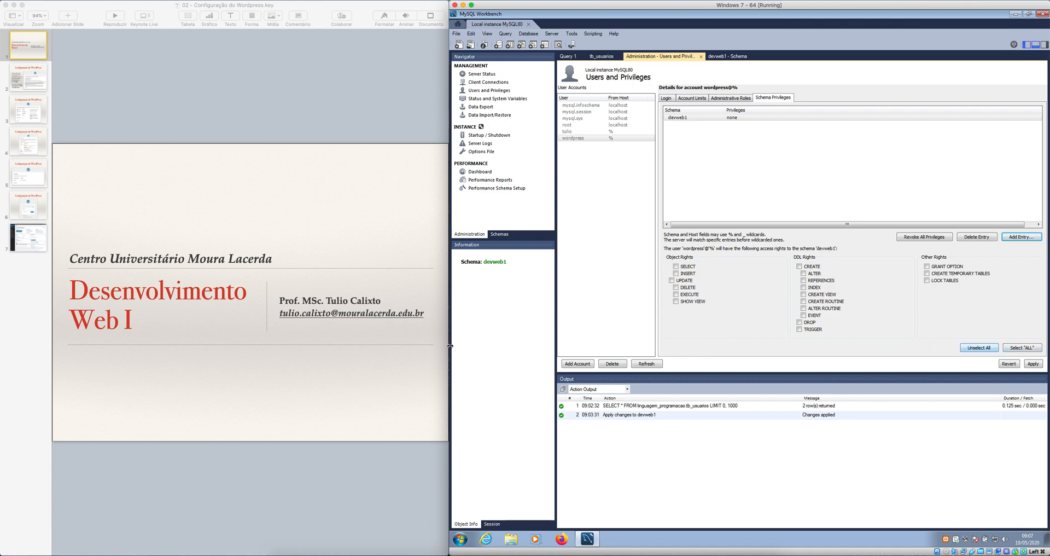
# Grant the wordpress account all selectable rights on devweb1 with Select "ALL" and apply the privileges.
pyautogui.moveTo(465, 345); pyautogui.dragTo(608, 339)
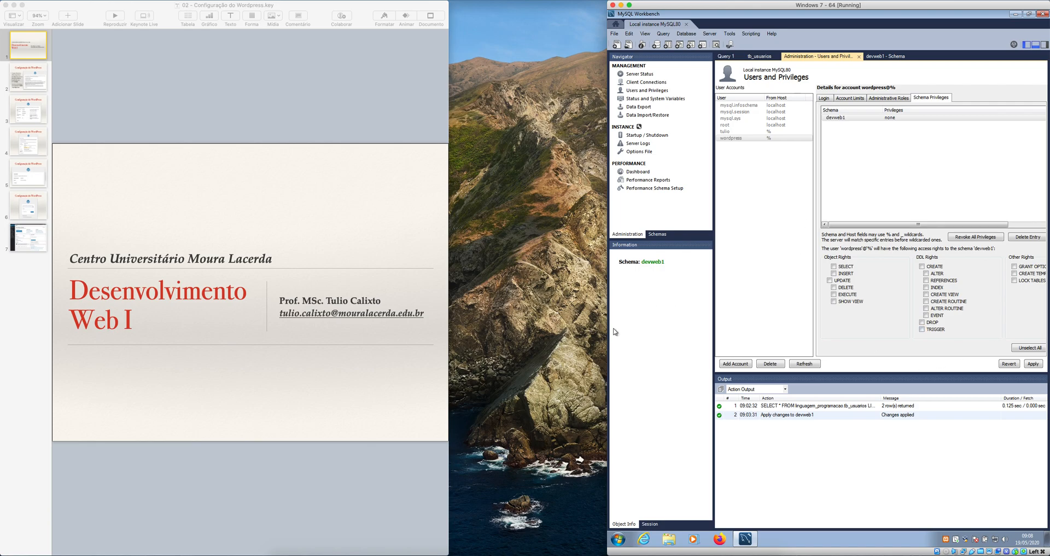
pyautogui.moveTo(605, 328); pyautogui.dragTo(450, 328)
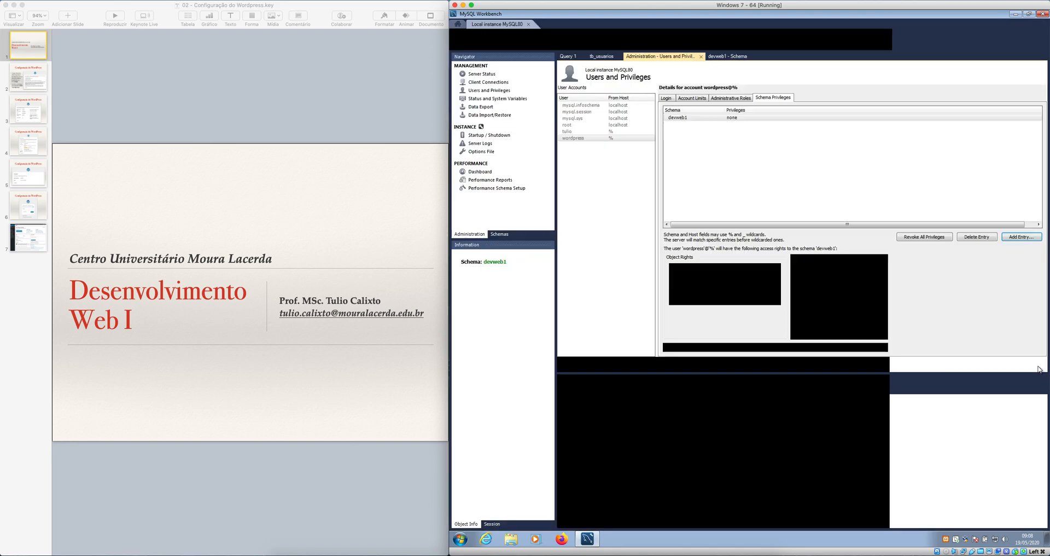
pyautogui.click(1023, 350)
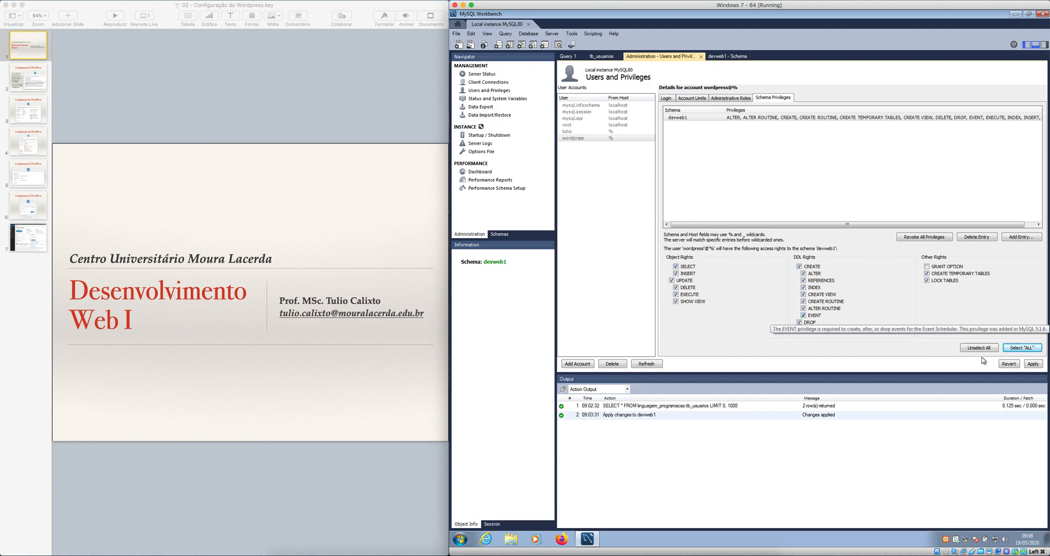
pyautogui.click(1033, 363)
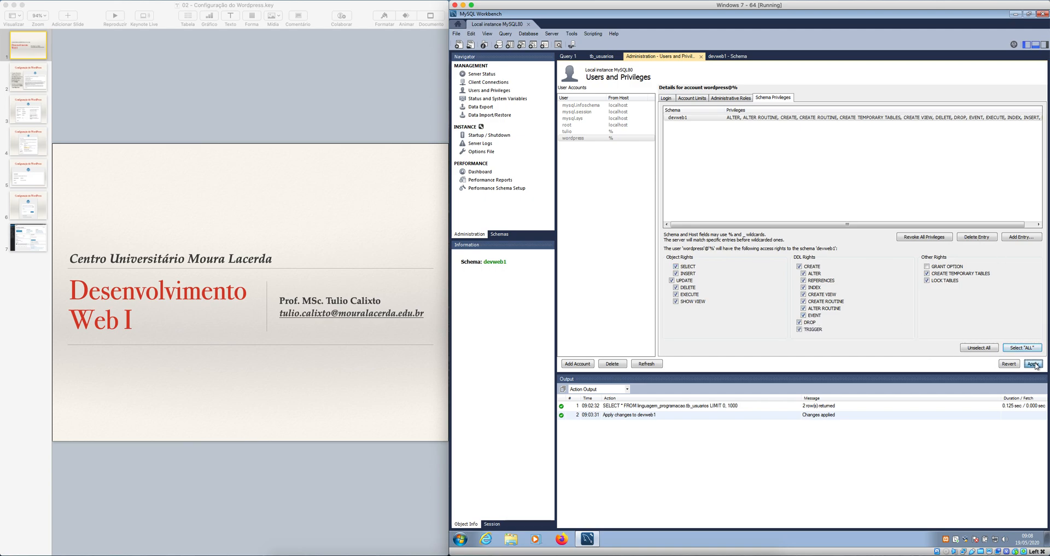